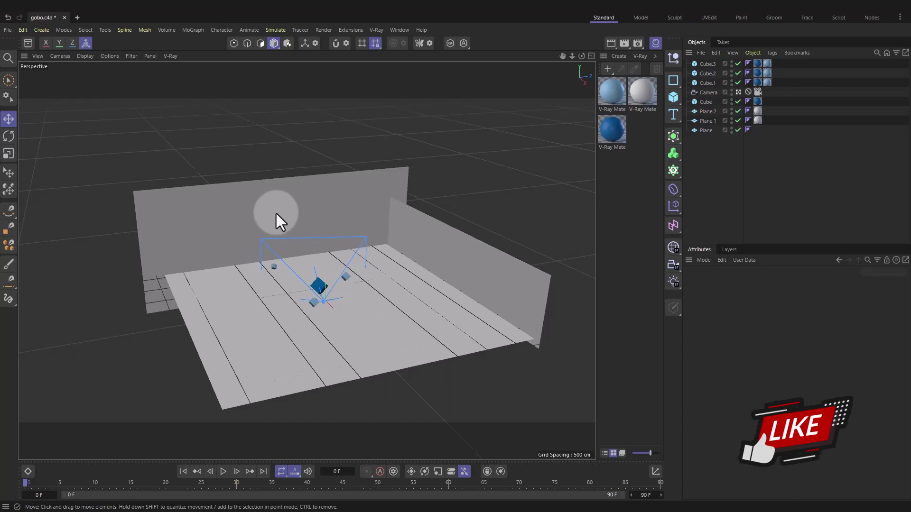
Step: Zoom and orbit the Perspective view in close to the four blue cubes
scroll(317, 289, "up", 5)
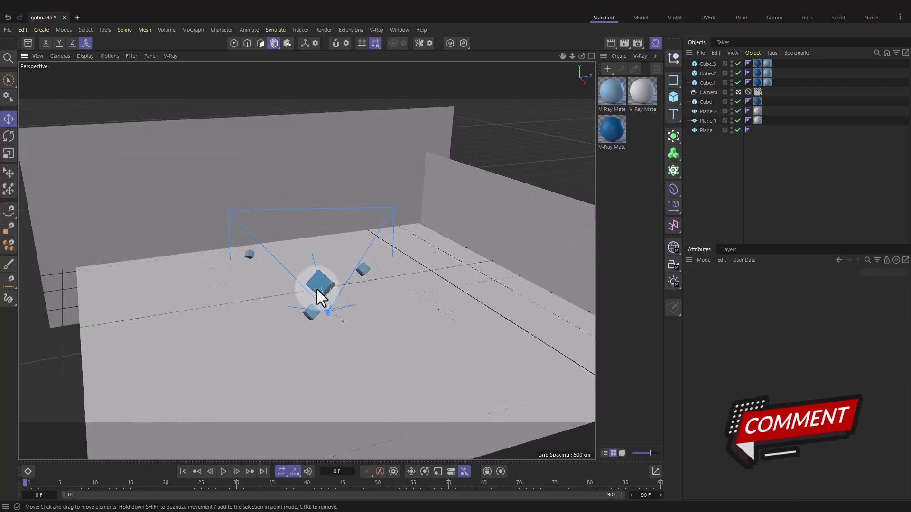
scroll(316, 290, "up", 3)
scroll(314, 290, "down", 3)
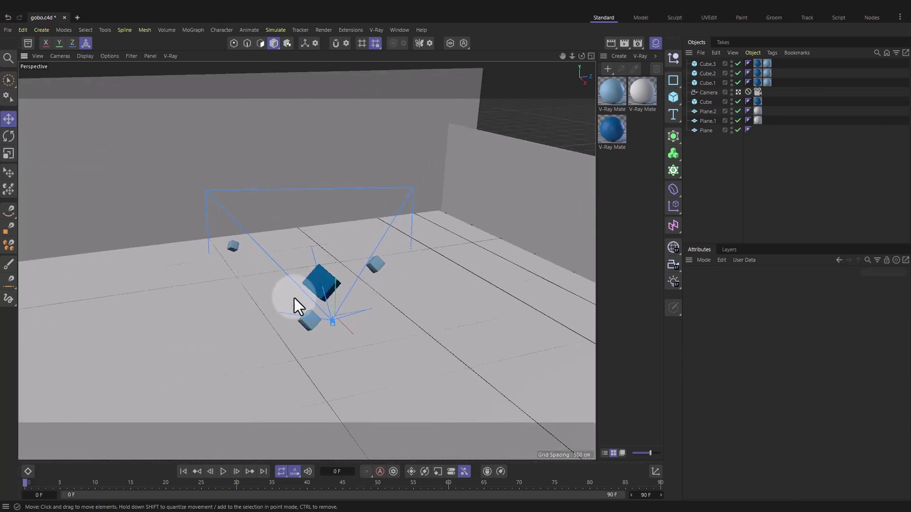
left_click_drag(277, 308, 266, 264, "alt")
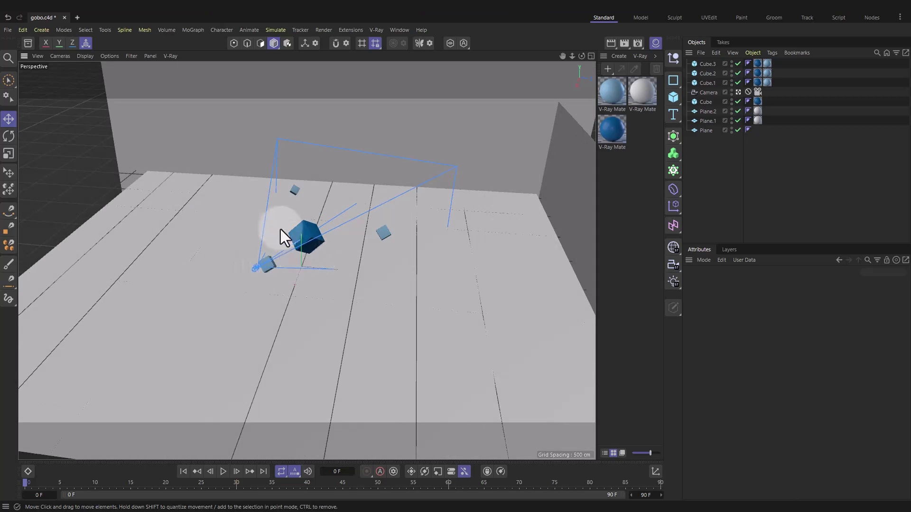
left_click_drag(280, 229, 368, 309, "alt")
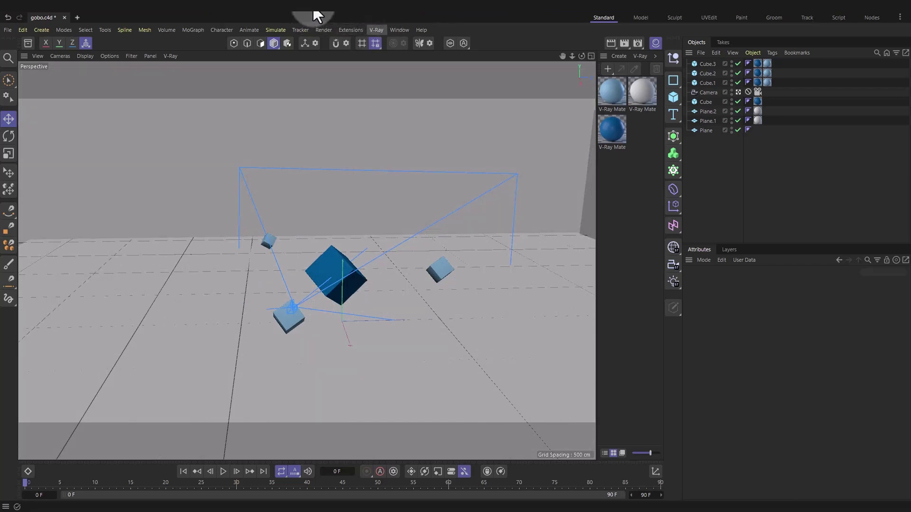
Step: Add a V-Ray Rectangle Light, placing it at X 327.476 cm, Y 649.1592 cm
left_click(377, 30)
mouse_move(391, 130)
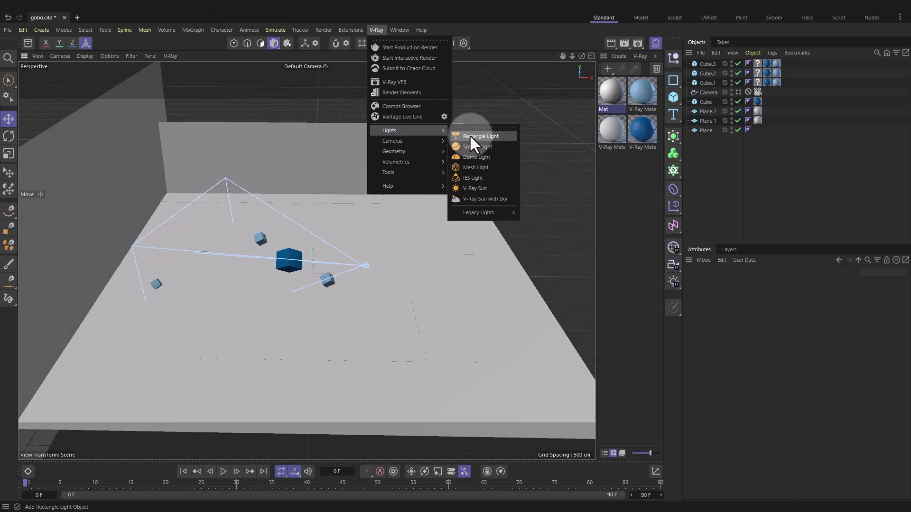
left_click(468, 134)
scroll(309, 259, "up", 2)
left_click_drag(311, 298, 397, 234, "alt")
key("r")
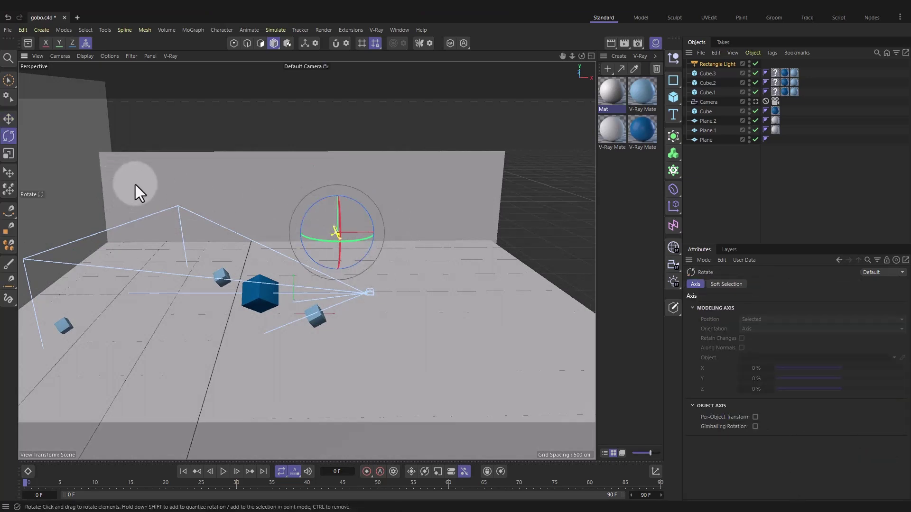
left_click_drag(136, 184, 377, 228, "alt")
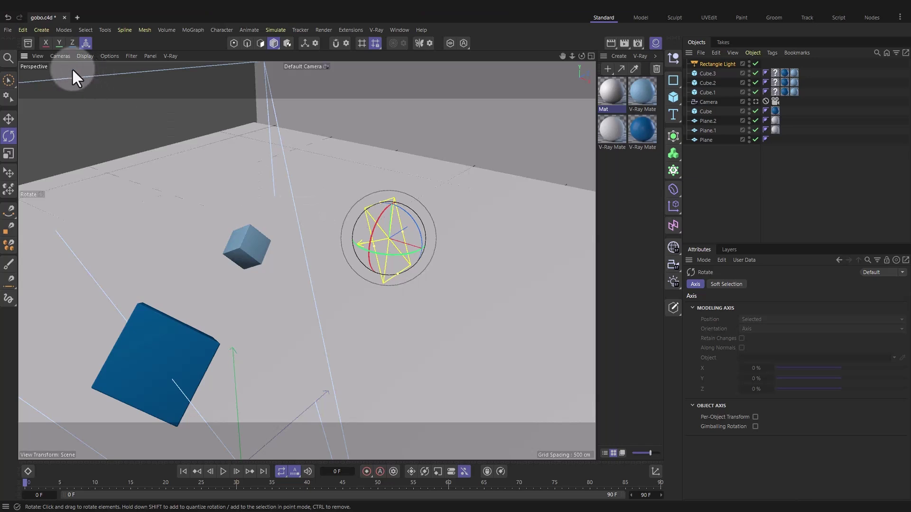
Step: Look through the Rectangle Light as the camera and swing it toward the cubes
left_click(66, 55)
mouse_move(82, 96)
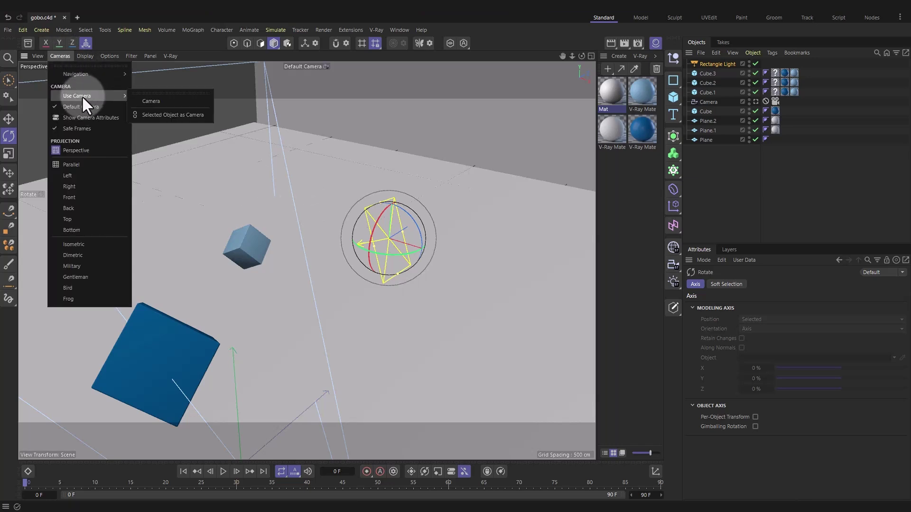
left_click(170, 115)
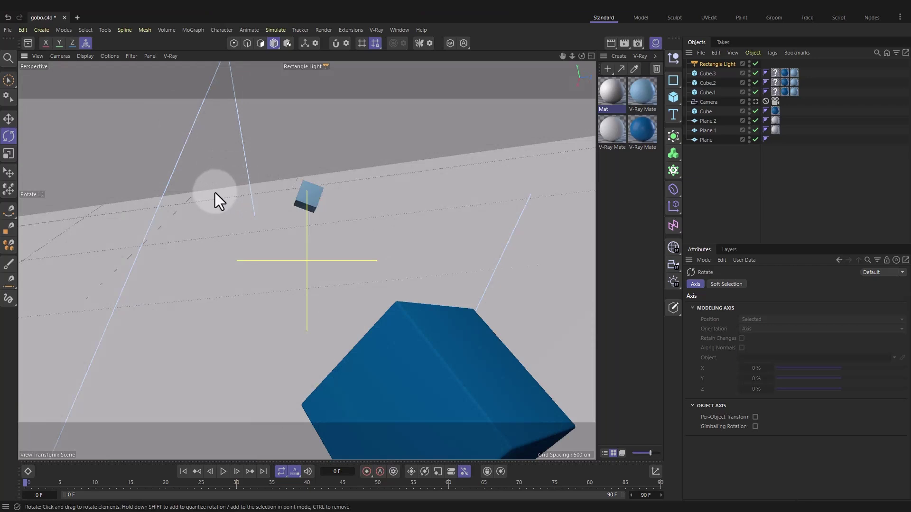
left_click_drag(482, 301, 375, 289)
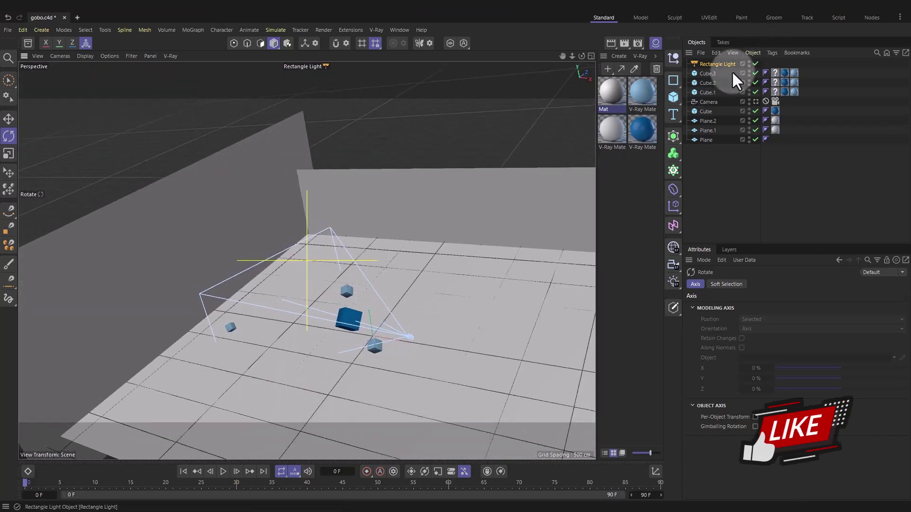
Step: Zero the light's H, P and B rotation, then aim it down at the cubes
left_click(717, 64)
left_click_drag(799, 341, 800, 331)
type("0")
key("Return")
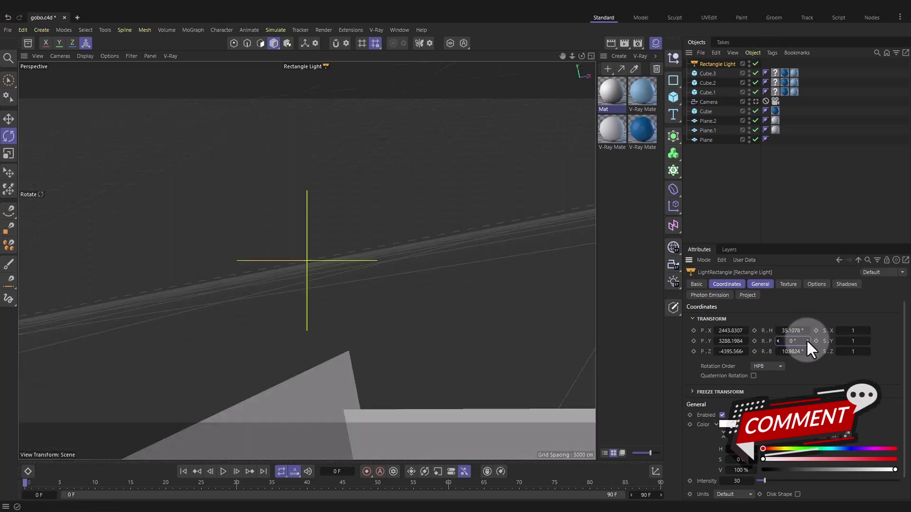
left_click(805, 351)
type("0")
key("Return")
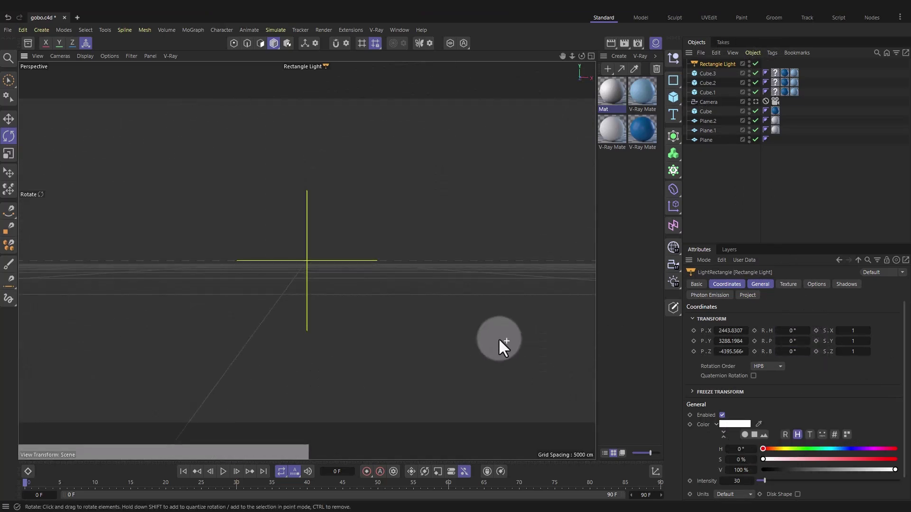
scroll(348, 290, "down", 5)
left_click_drag(386, 154, 363, 279, "alt")
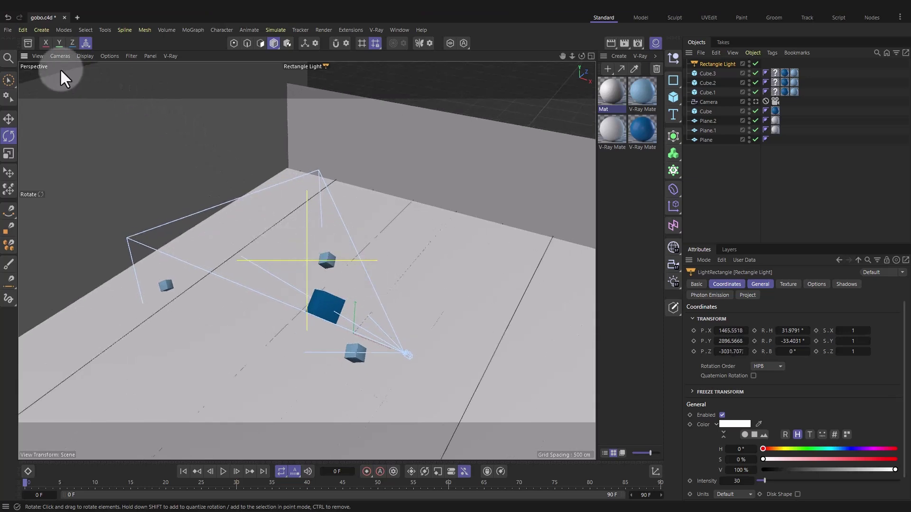
Step: Return to the Default Camera and scale the Rectangle Light up to about 225%
left_click(50, 55)
left_click(83, 103)
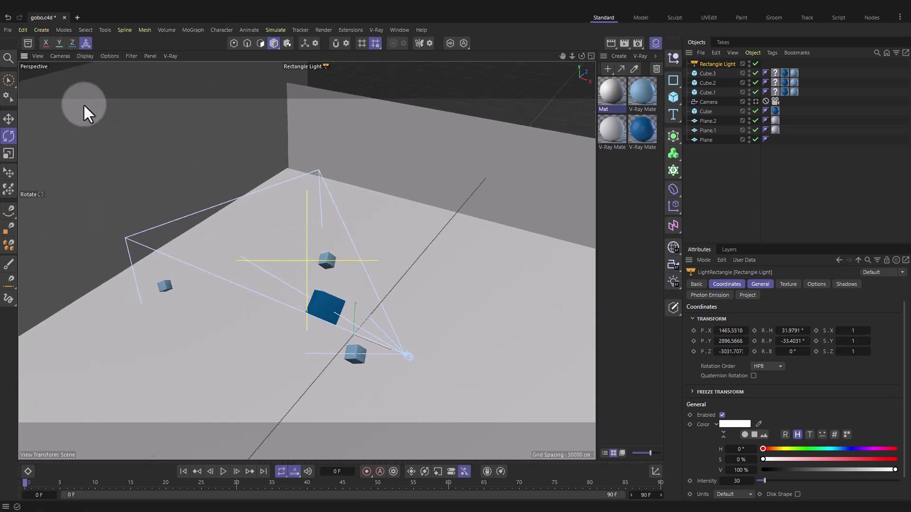
right_click_drag(379, 276, 236, 263, "alt")
key("t")
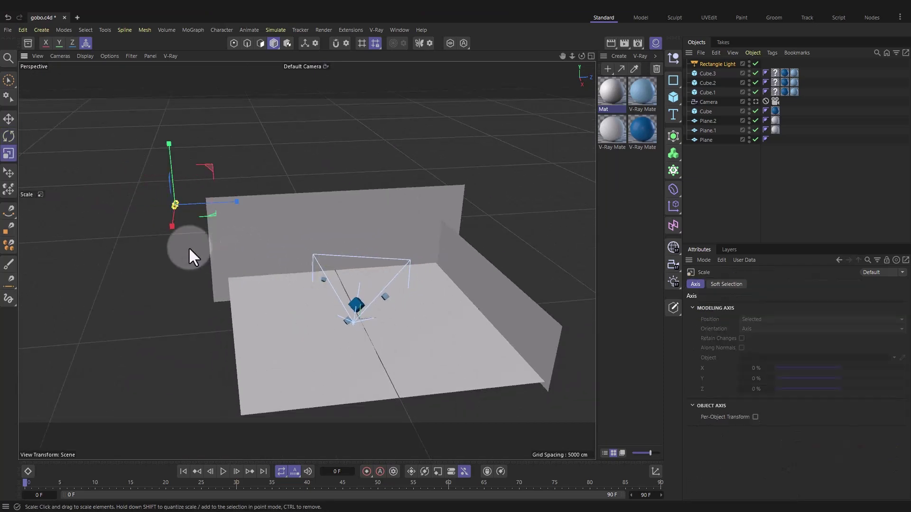
left_click_drag(154, 247, 142, 285)
left_click_drag(143, 285, 243, 282, "alt")
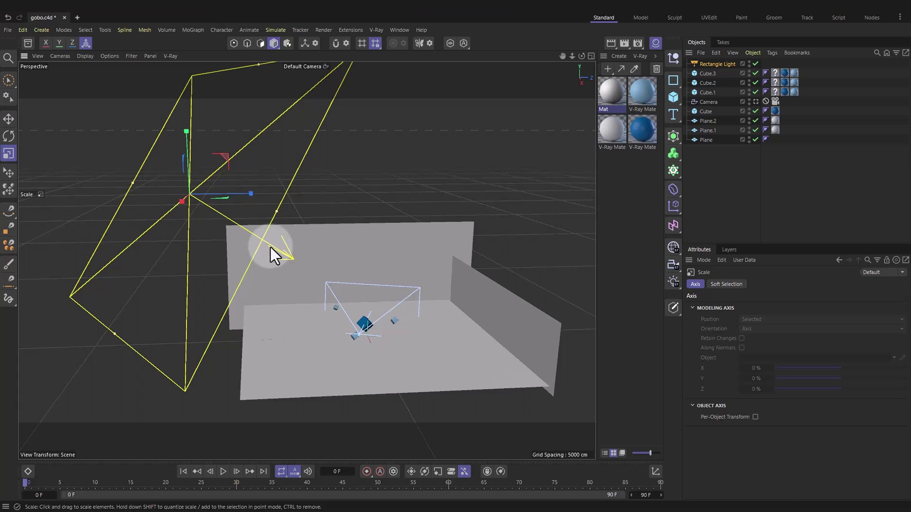
Step: Delete the tags on Cube.3, Cube.2 and Cube.1
left_click_drag(292, 268, 280, 265, "alt")
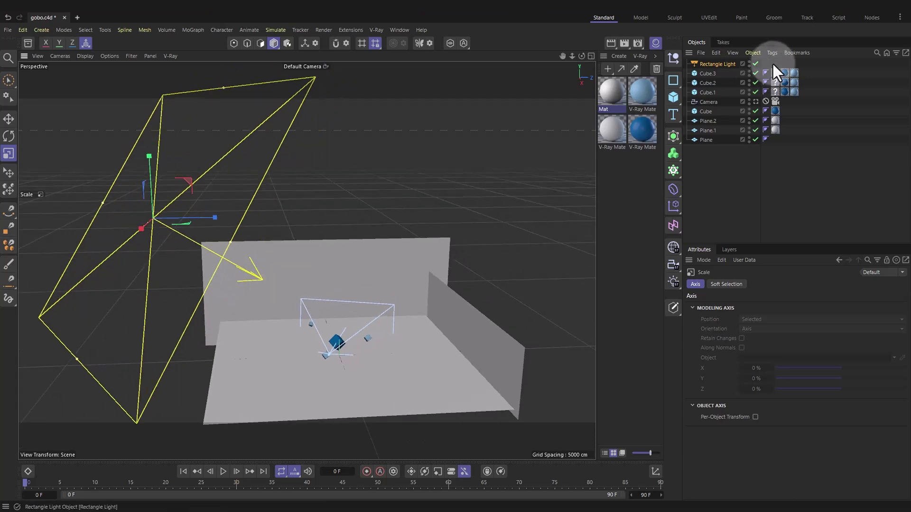
left_click_drag(772, 62, 775, 93)
key("Delete")
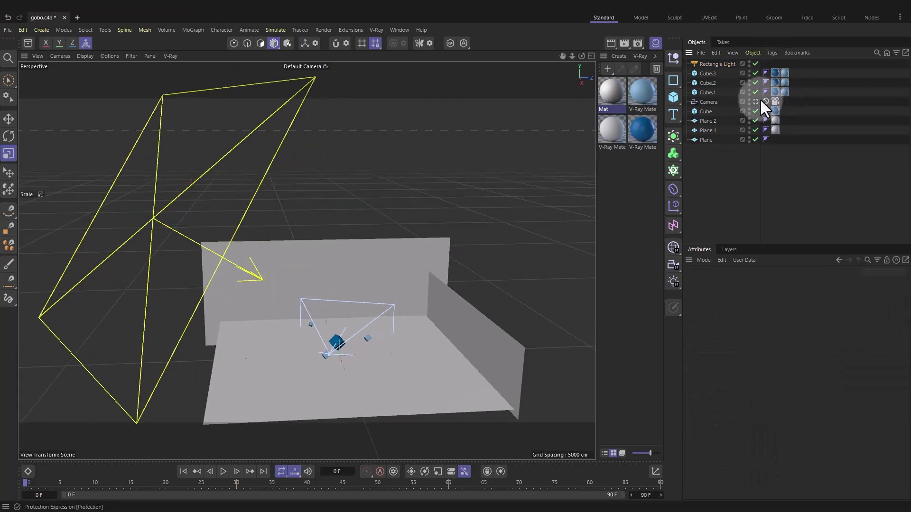
Step: Enable Use Texture and load DG759_17113 from the Gobo folder, declining the project copy
left_click(718, 64)
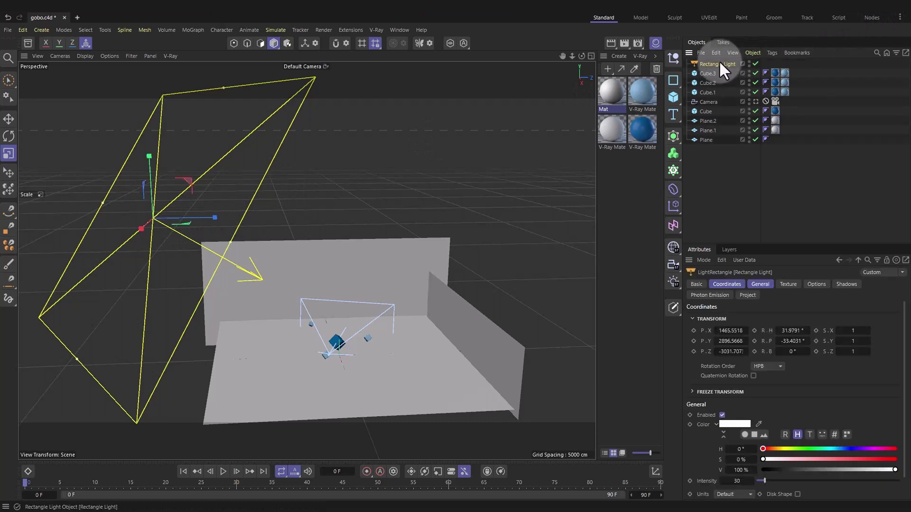
left_click(788, 284)
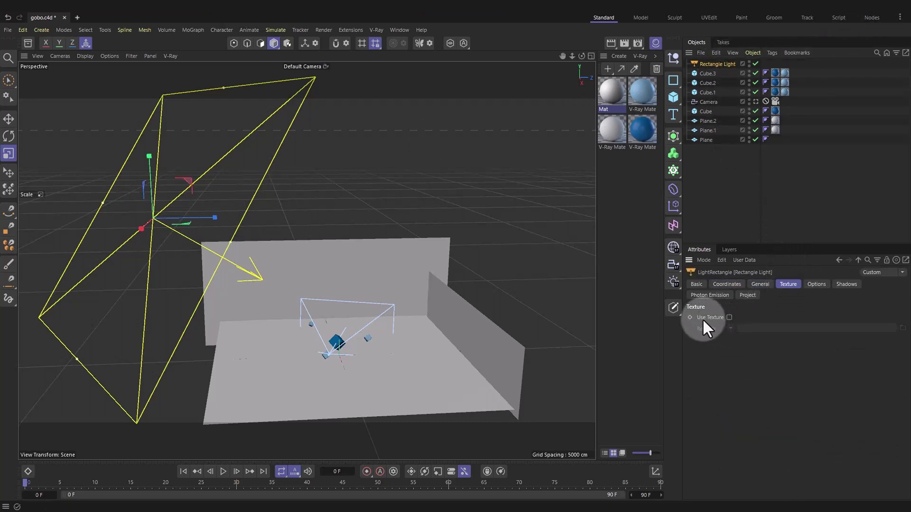
left_click(729, 317)
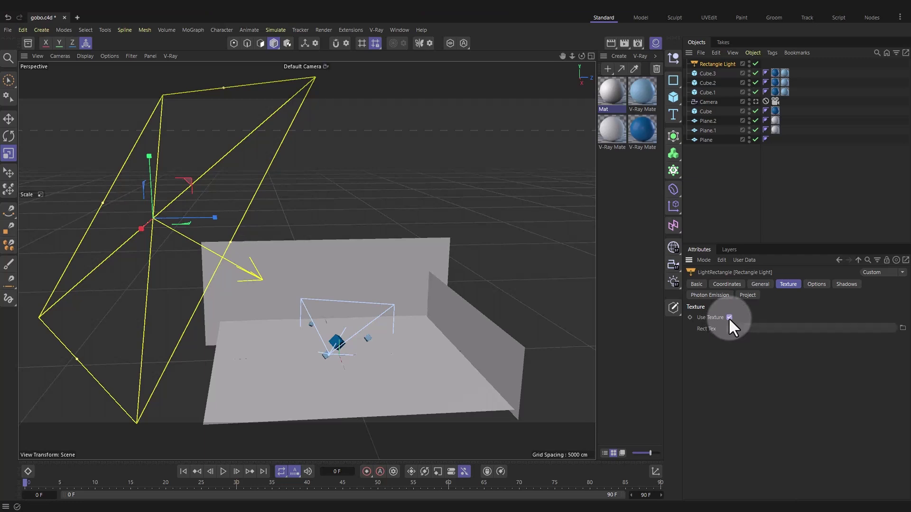
left_click(802, 326)
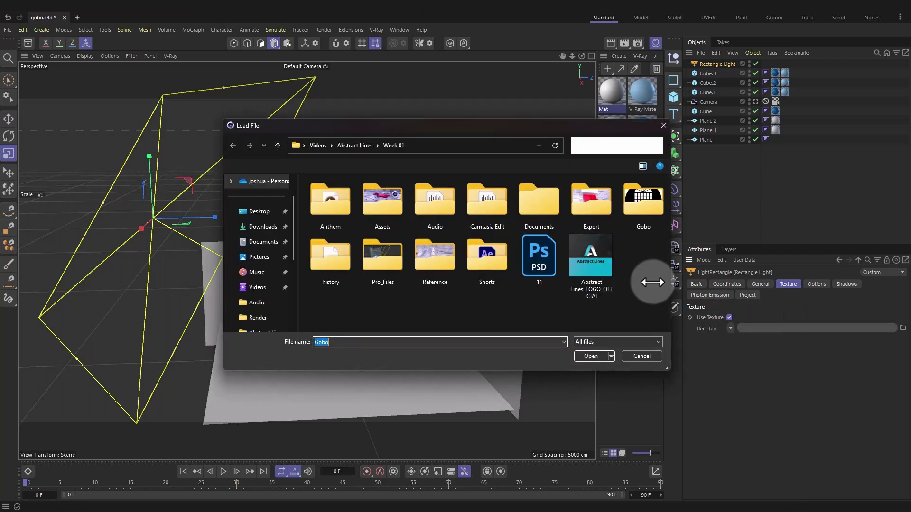
double_click(396, 230)
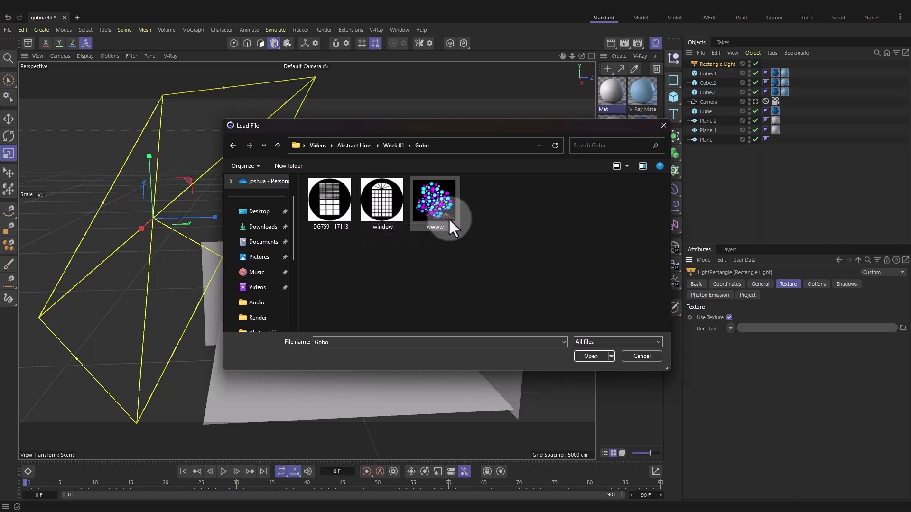
double_click(333, 206)
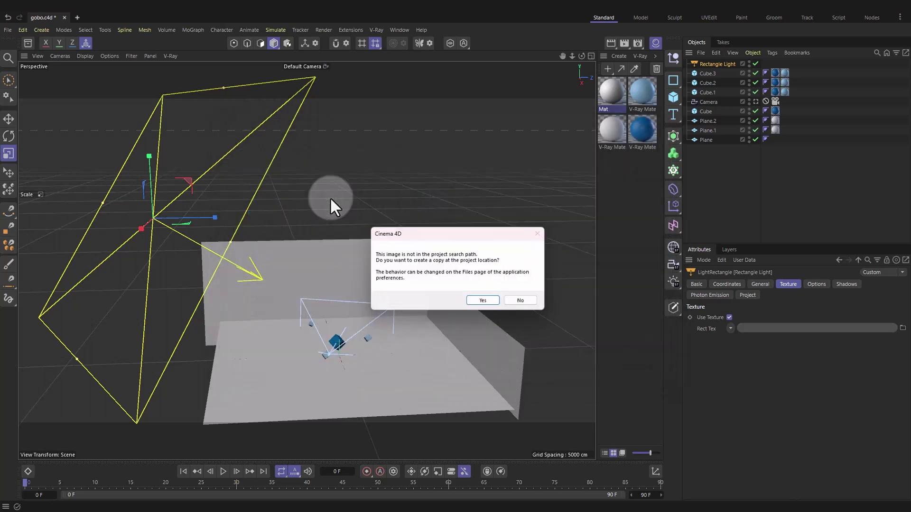
left_click(518, 302)
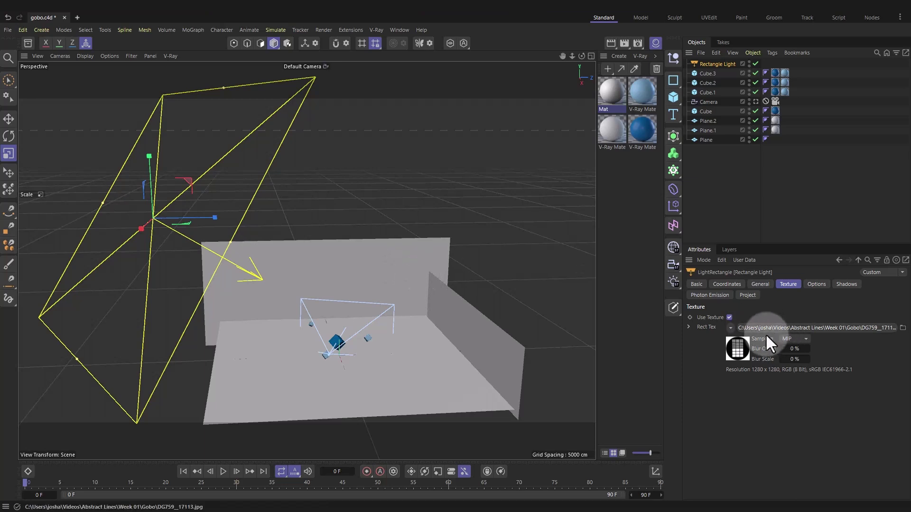
Step: Set the light's Directional value to 0.991 and intensity to 5, then inspect the scene
left_click(756, 282)
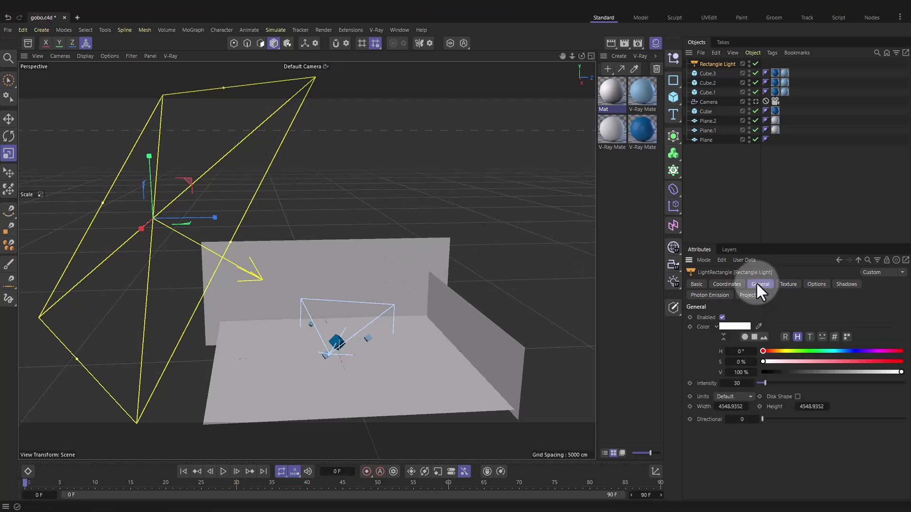
left_click(748, 420)
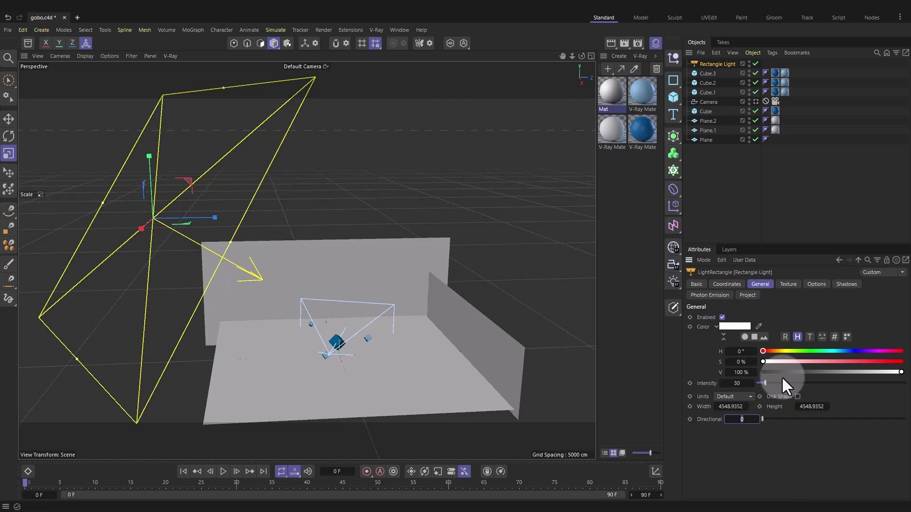
type("0.991")
key("Return")
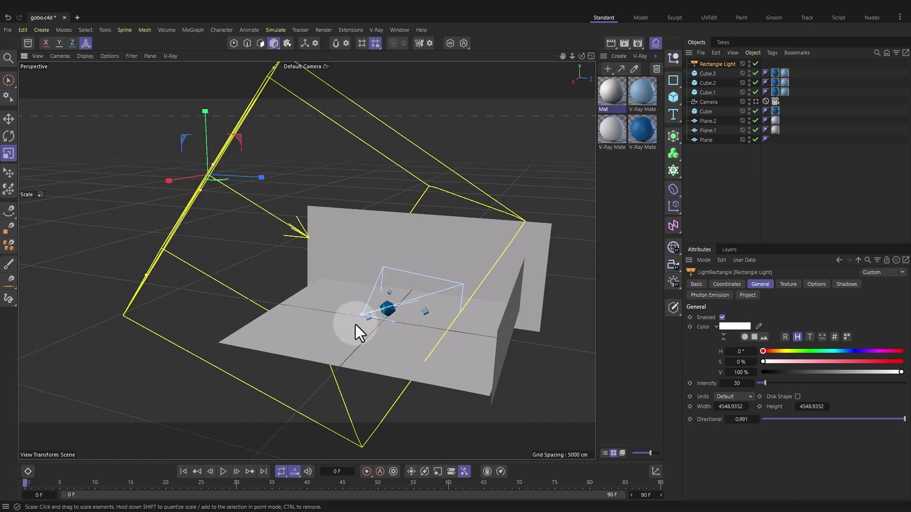
scroll(355, 324, "up", 5)
left_click_drag(454, 326, 395, 316, "alt")
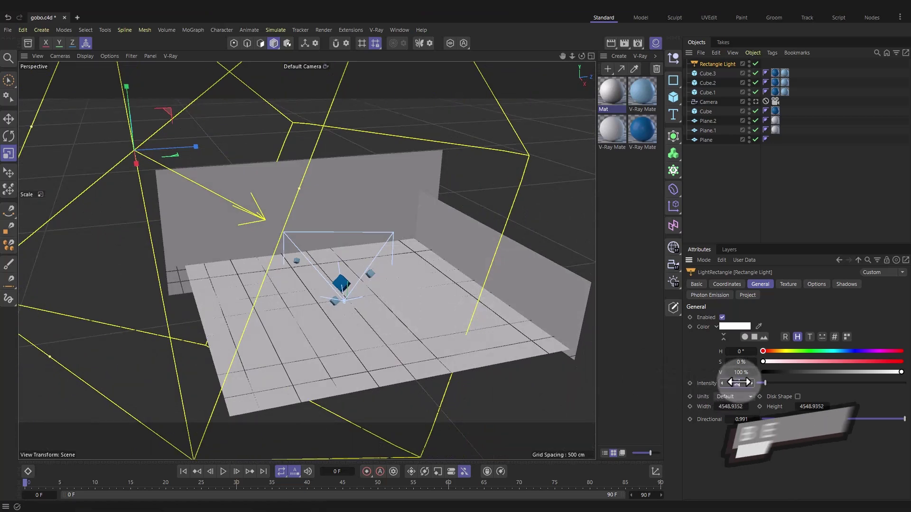
left_click_drag(351, 228, 369, 85, "alt")
Step: Start a V-Ray interactive render and enlarge the frame buffer window
left_click(376, 30)
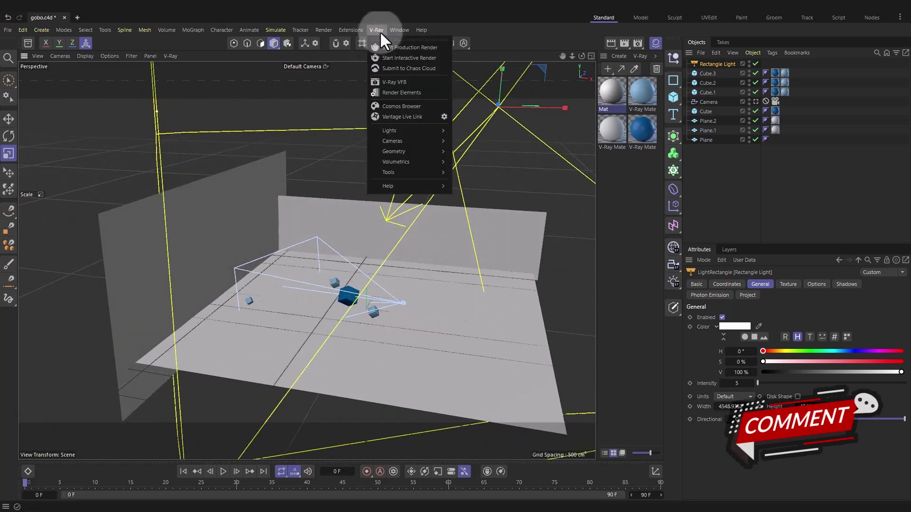
left_click(389, 58)
left_click_drag(362, 404, 362, 461)
left_click_drag(633, 229, 726, 236)
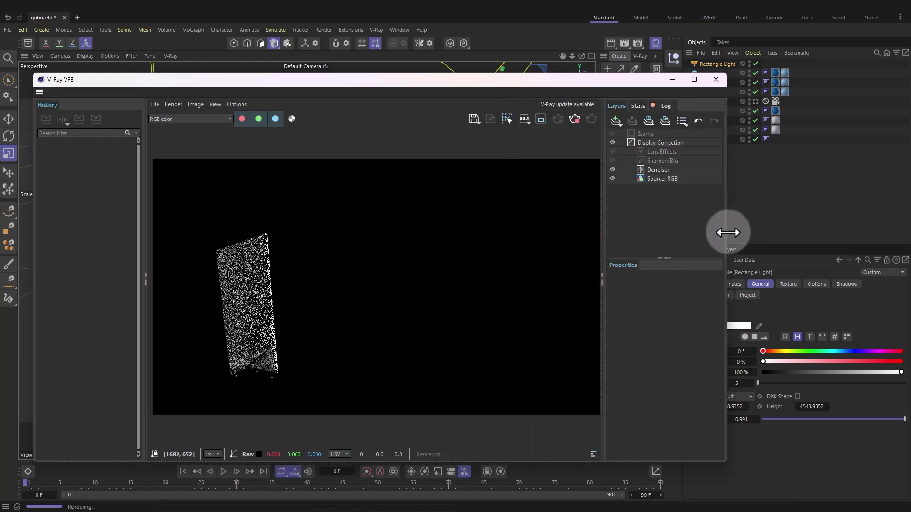
left_click_drag(337, 91, 304, 188)
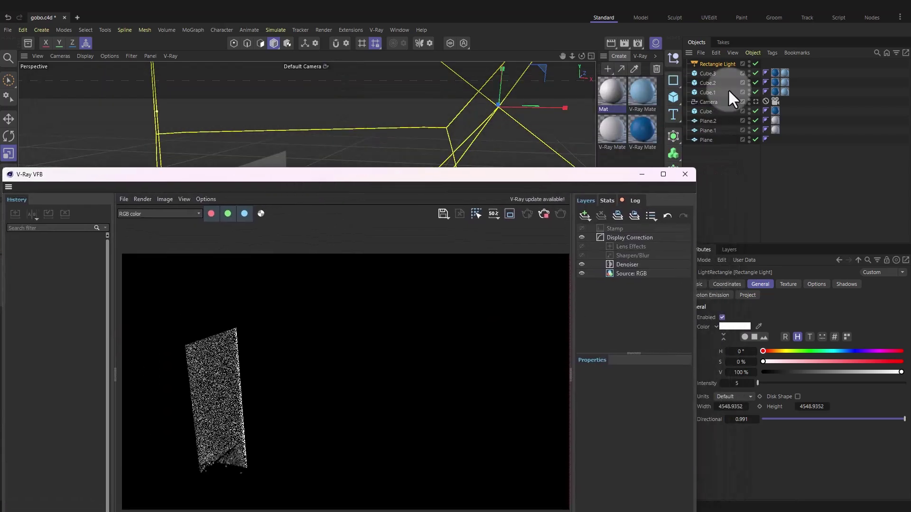
Step: Render through the scene Camera and widen the image area by narrowing the history panel
left_click(756, 102)
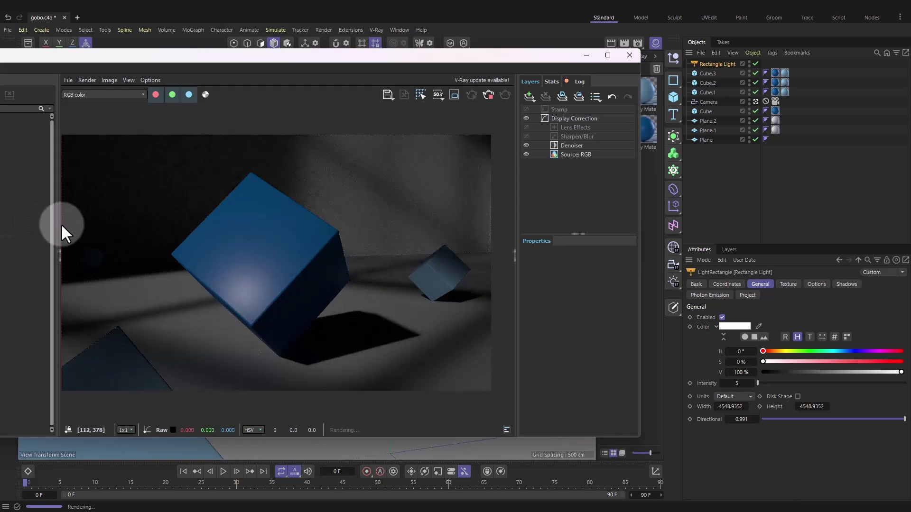
left_click_drag(61, 223, 22, 223)
left_click_drag(280, 59, 310, 52)
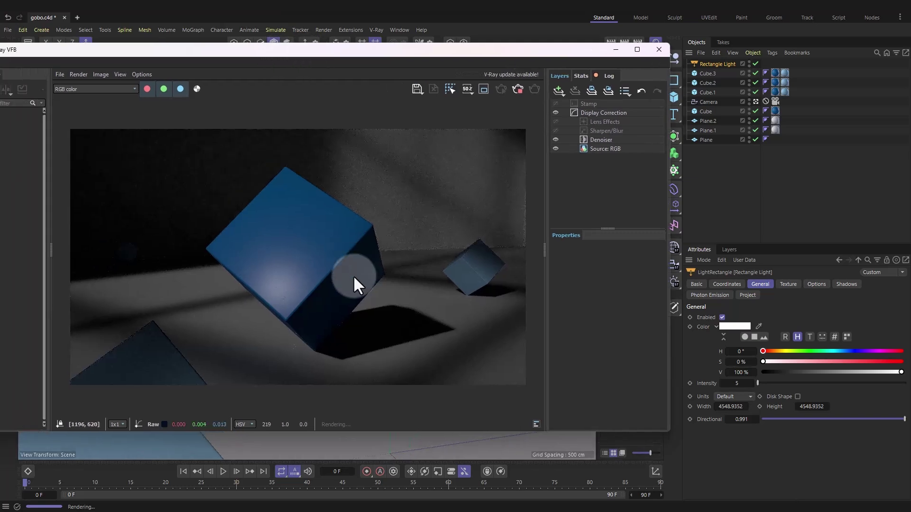
left_click(388, 278)
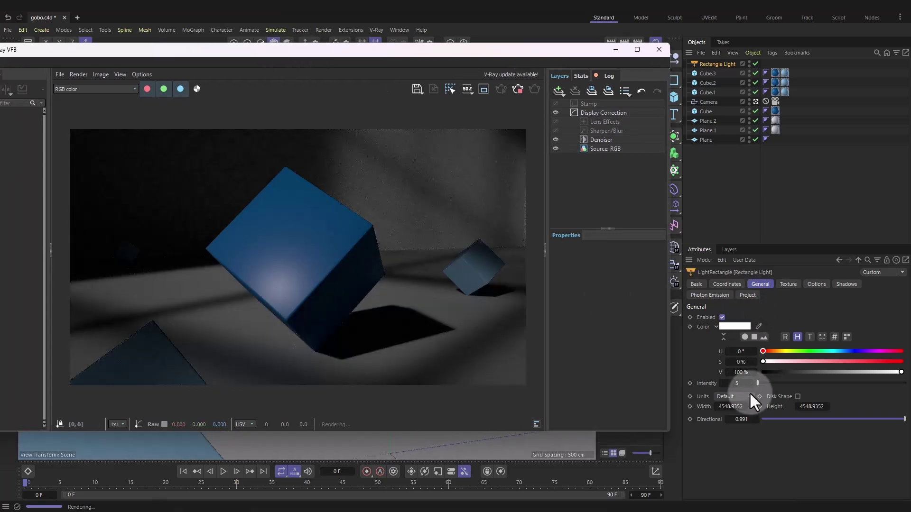
Step: Raise the light's intensity to 8 and inspect the maximised render before restoring it
double_click(736, 382)
key("Return")
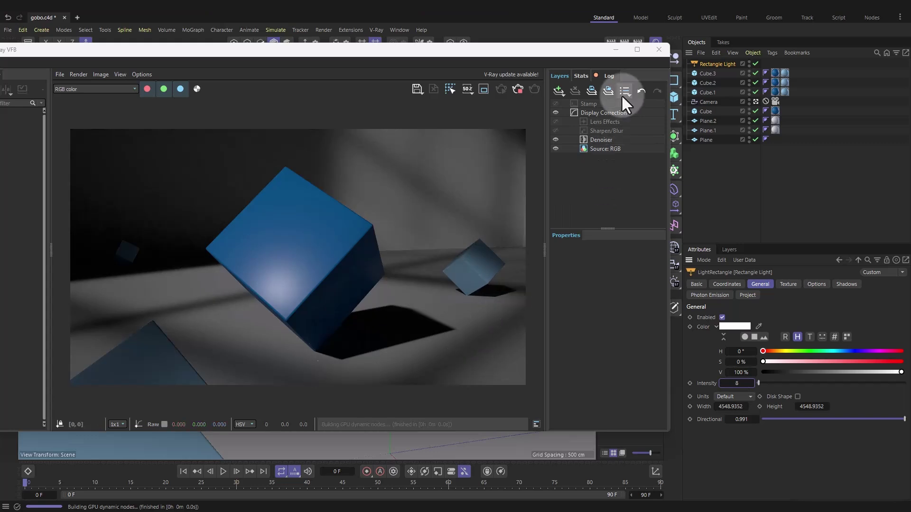
left_click(637, 50)
scroll(568, 301, "up", 4)
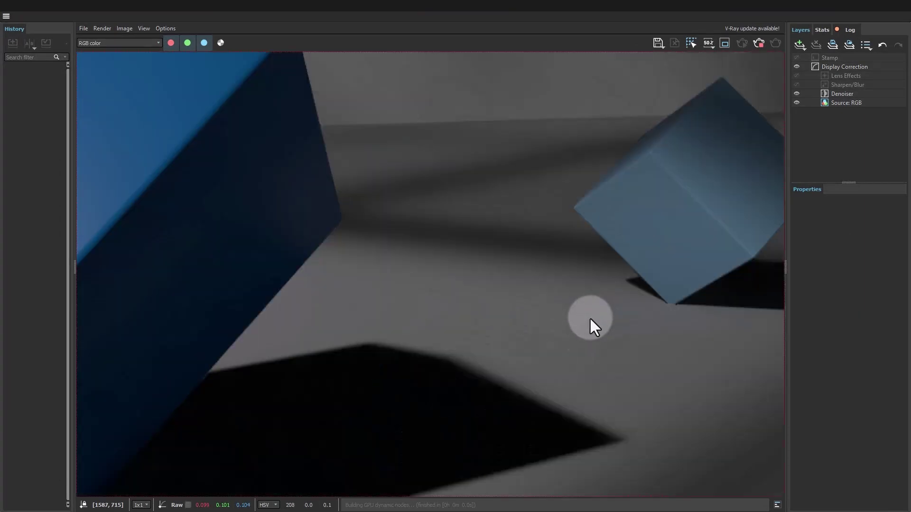
scroll(553, 322, "down", 2)
scroll(451, 330, "down", 2)
scroll(448, 284, "up", 4)
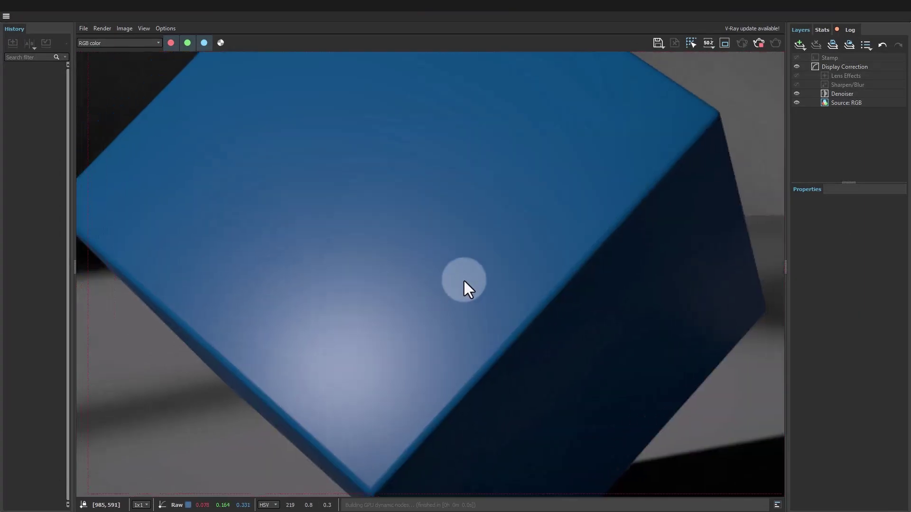
scroll(558, 258, "down", 1)
scroll(482, 278, "down", 3)
scroll(460, 313, "down", 2)
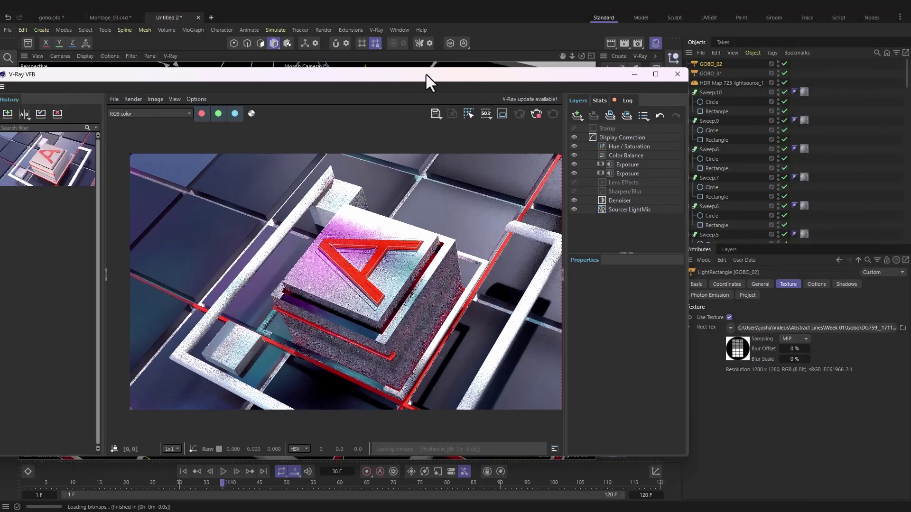
left_click_drag(425, 73, 454, 72)
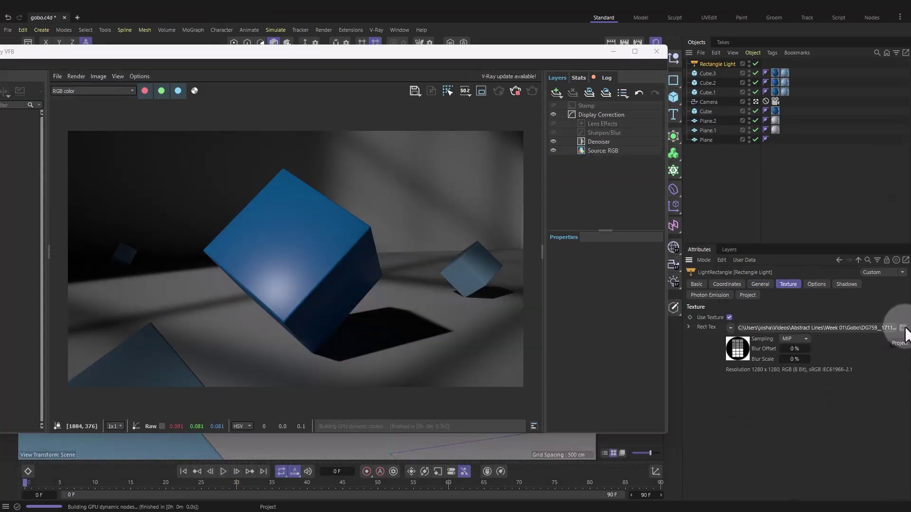
Step: Load wwww.png as the light's gobo texture without copying it into the project
left_click(902, 328)
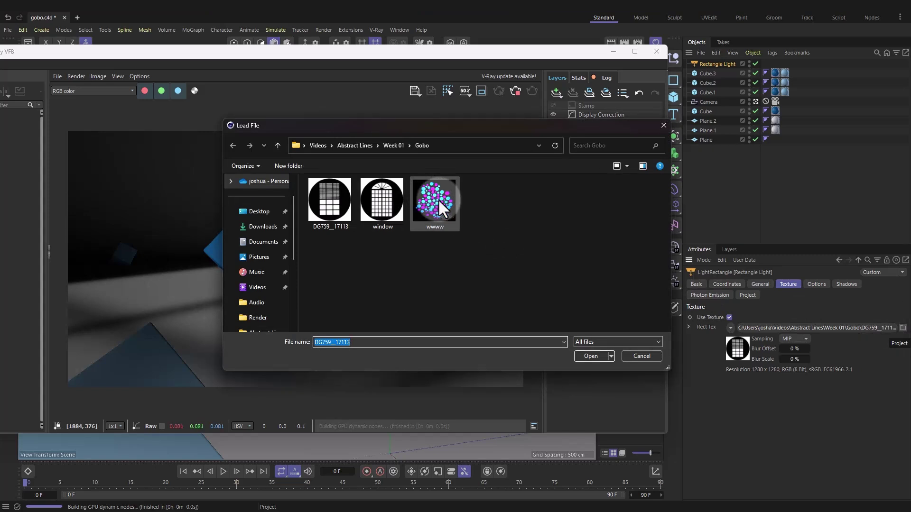
double_click(430, 199)
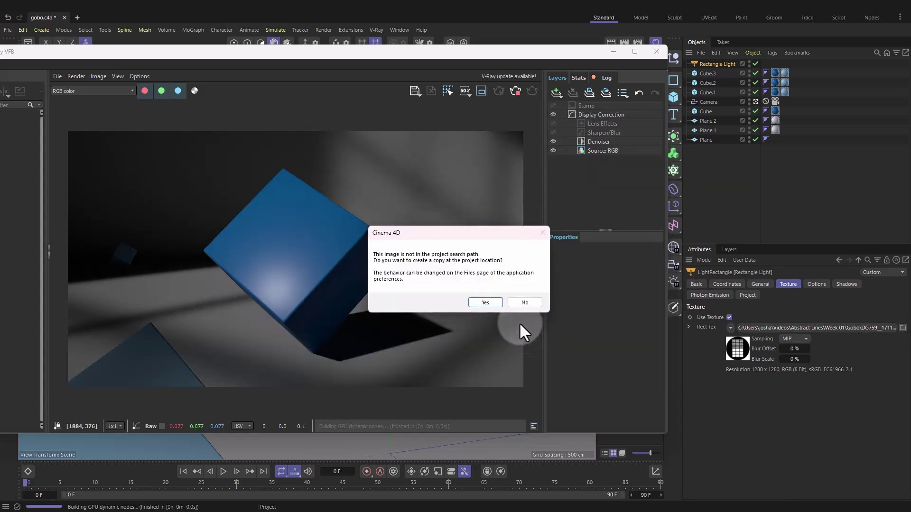
left_click(523, 302)
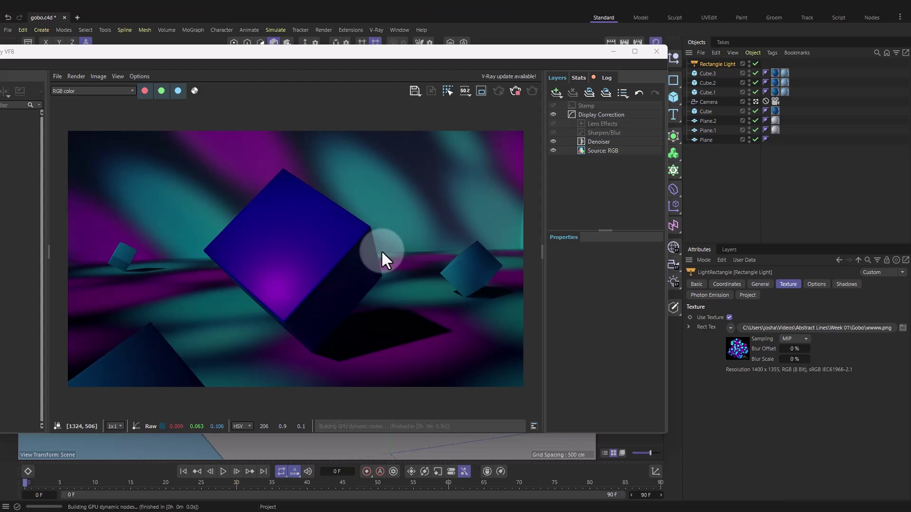
Step: Replace the light's gobo texture with the window image, declining the project copy
left_click(902, 327)
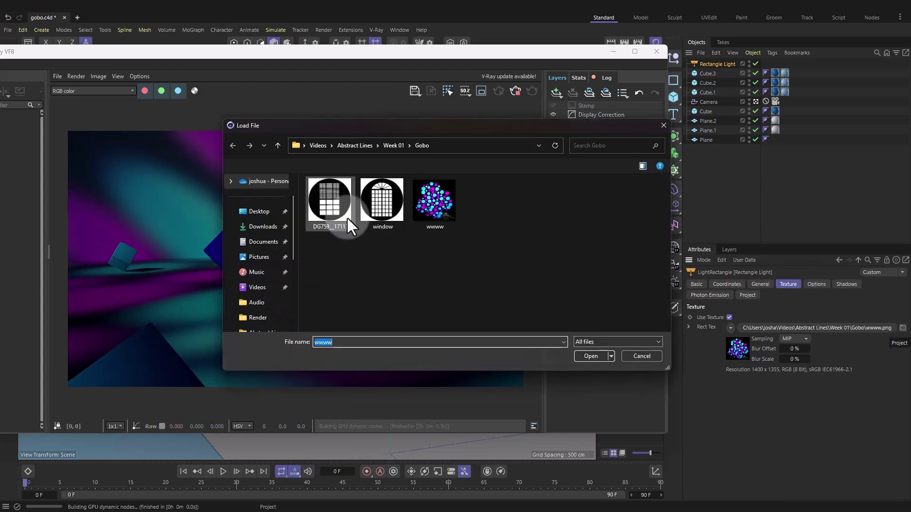
double_click(383, 201)
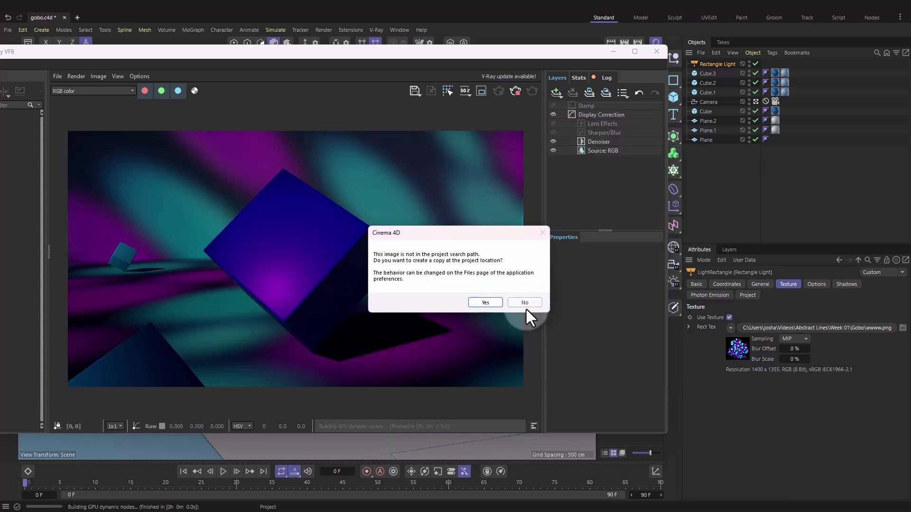
left_click(525, 306)
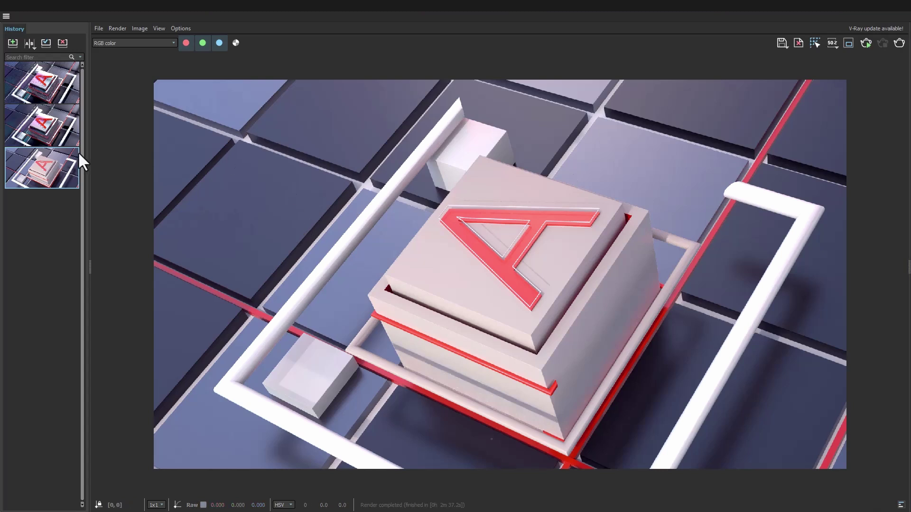
Step: Reload the purple and teal V-Ray render from the VFB history
double_click(60, 141)
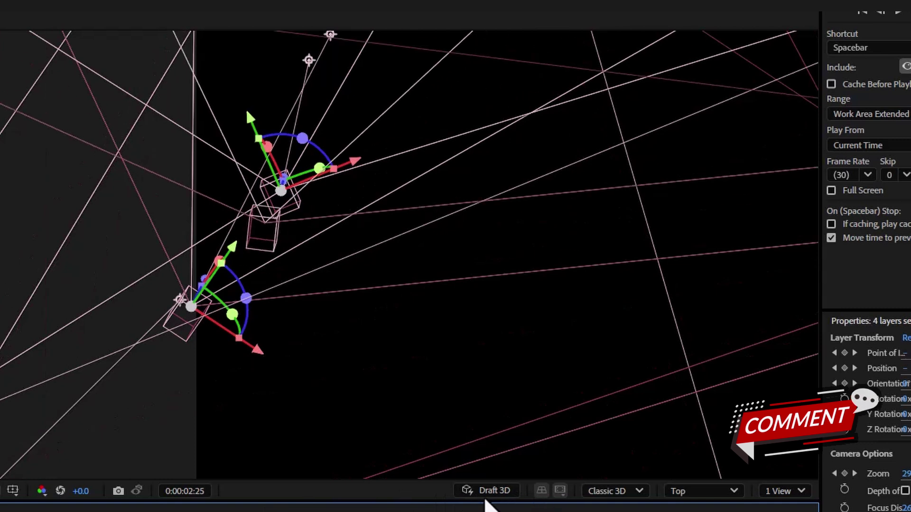
Step: Switch the Ae_test viewer to the Back view, then to the Morph Camera view
left_click(701, 491)
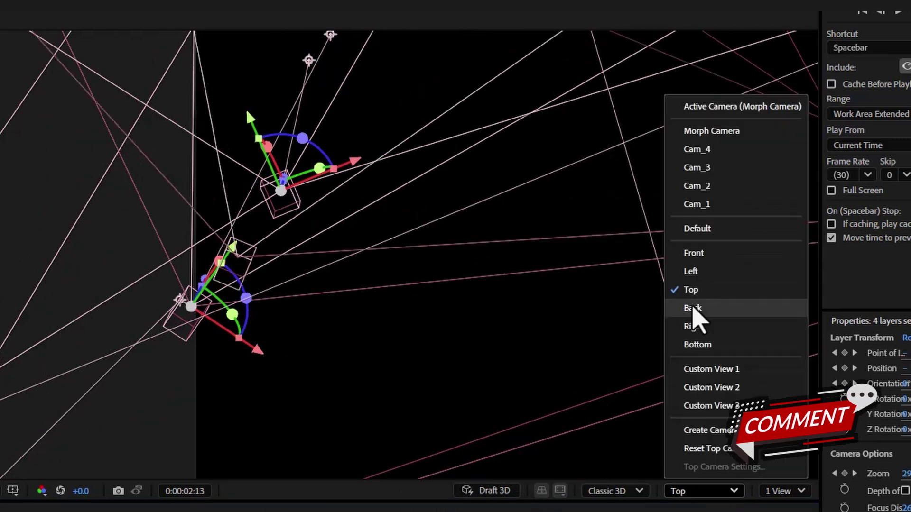
left_click(695, 311)
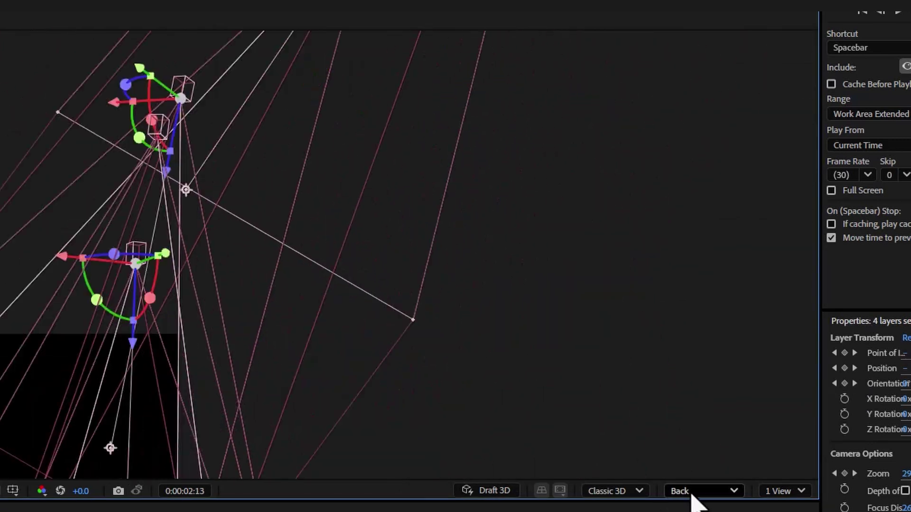
left_click(702, 491)
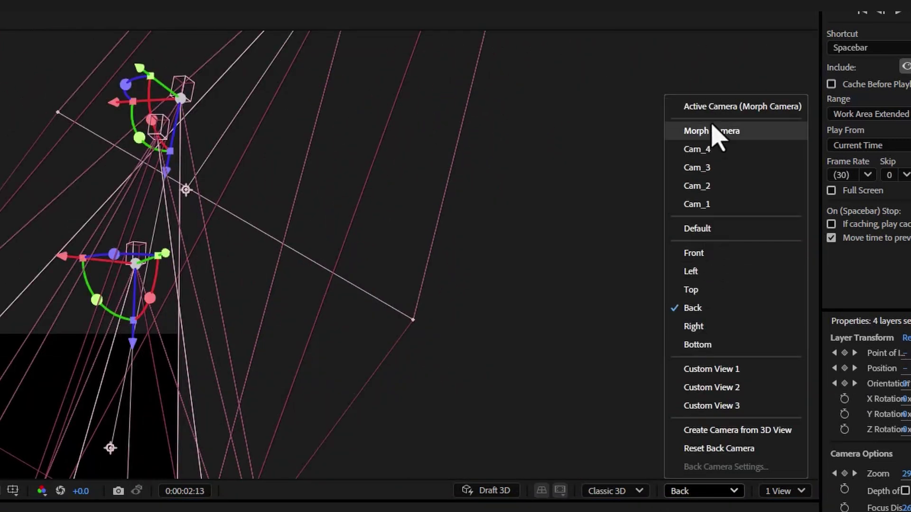
left_click(713, 128)
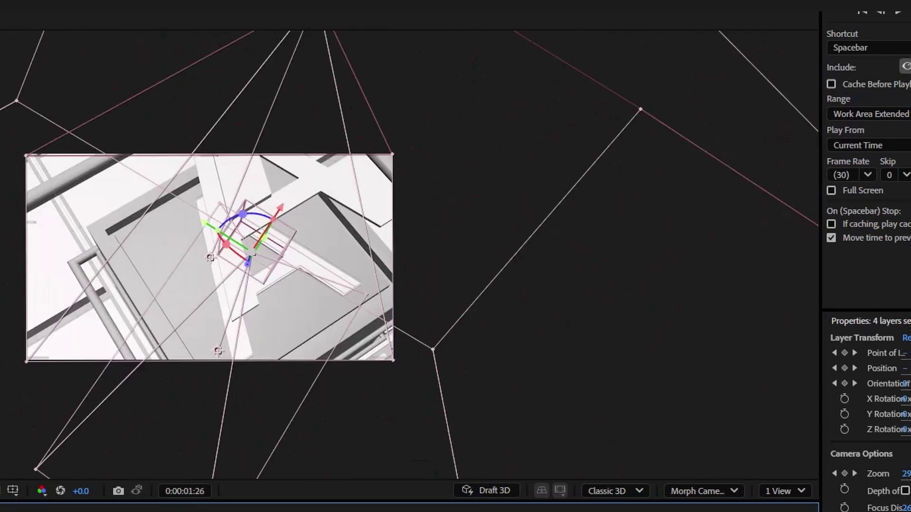